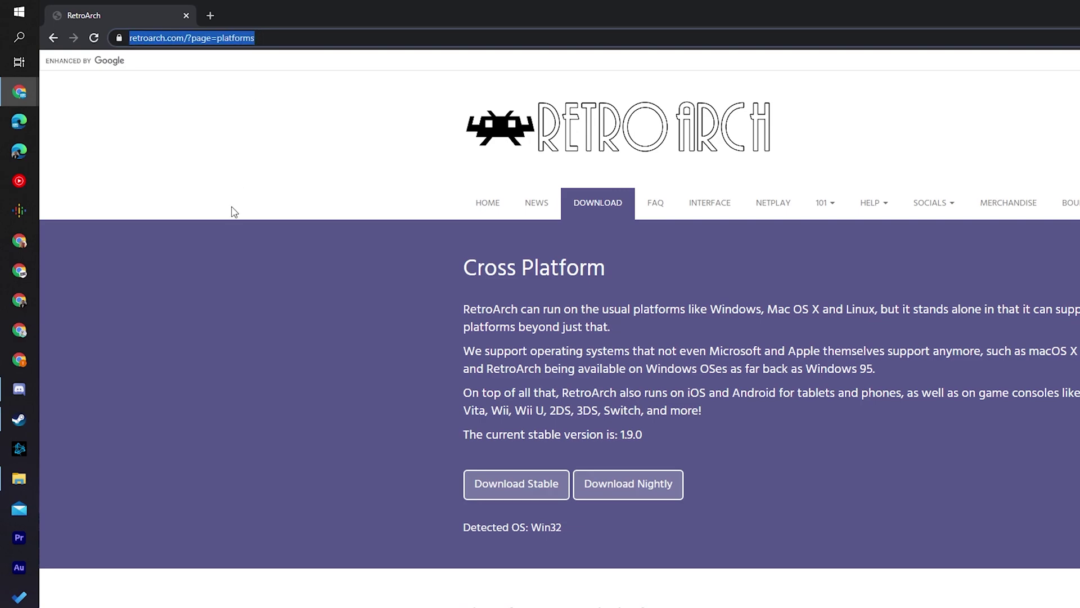
Step: Look through the RetroArch download page down to the Windows 10 / 8 / 7 installers in the supported platforms list
left_click(1032, 489)
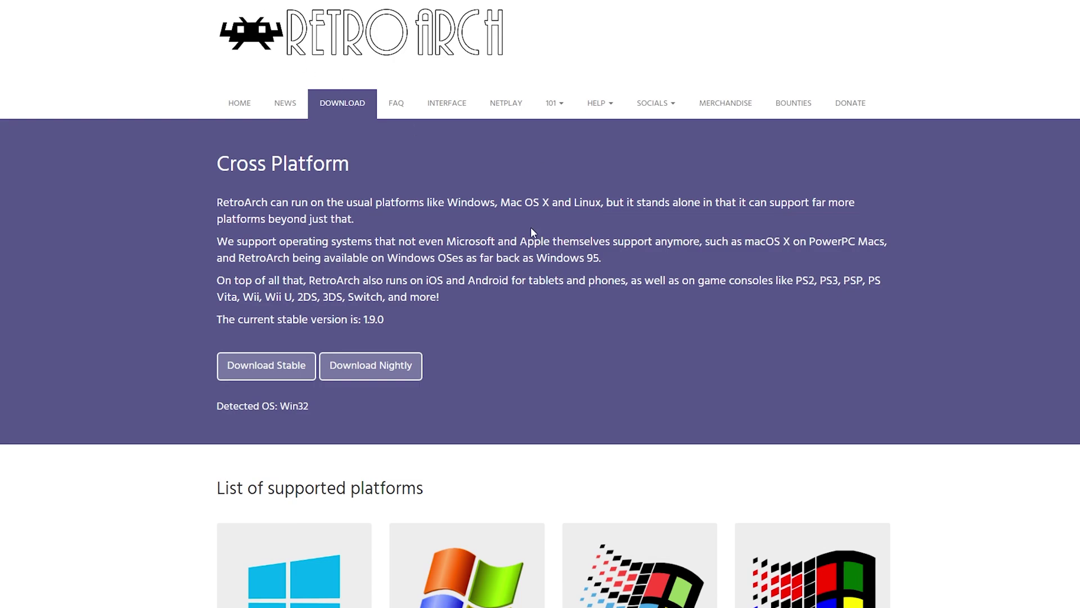
scroll(531, 227, "down", 1)
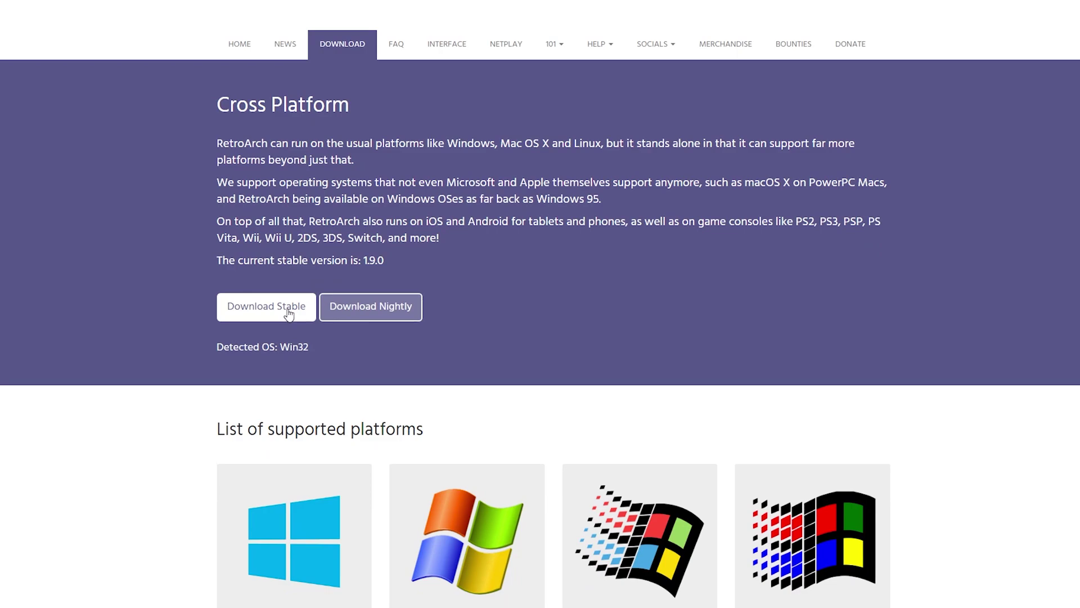
scroll(472, 309, "down", 4)
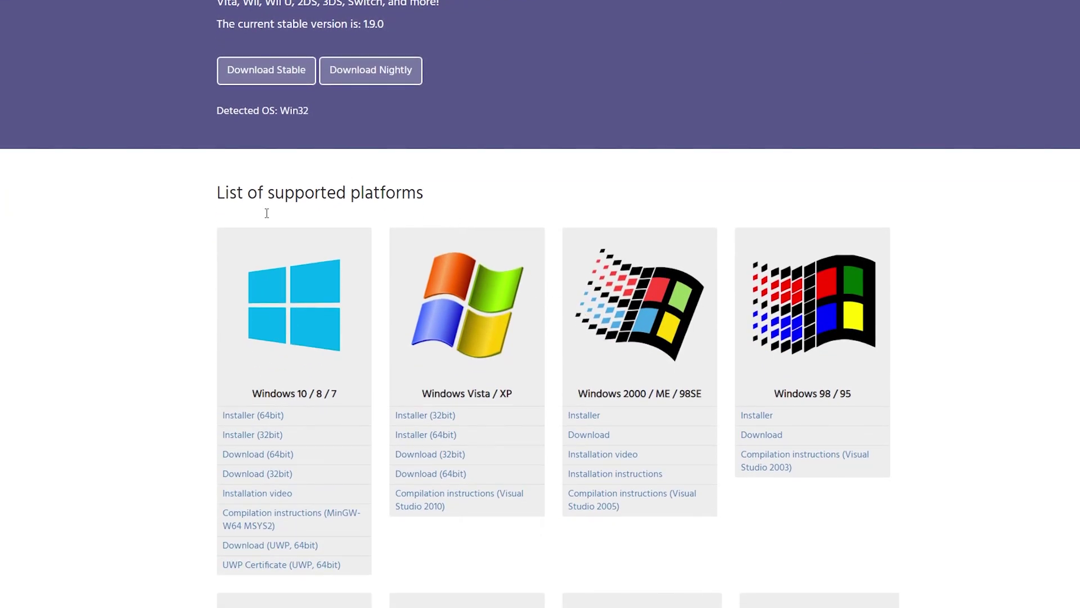
scroll(785, 94, "down", 1)
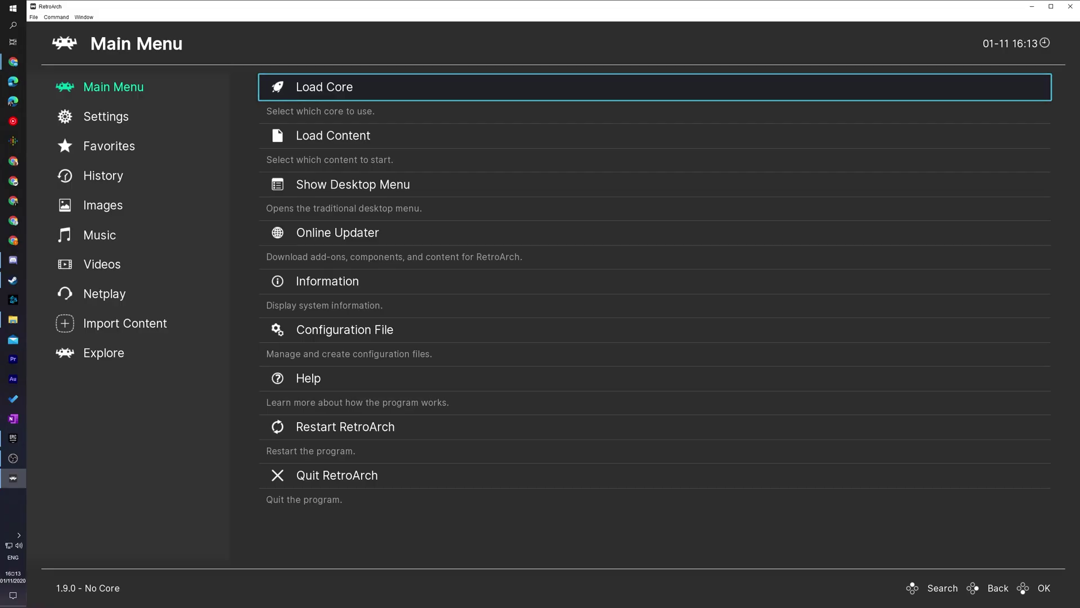
Step: Switch to RetroArch and open the core downloader from the Load Core list
key("Left")
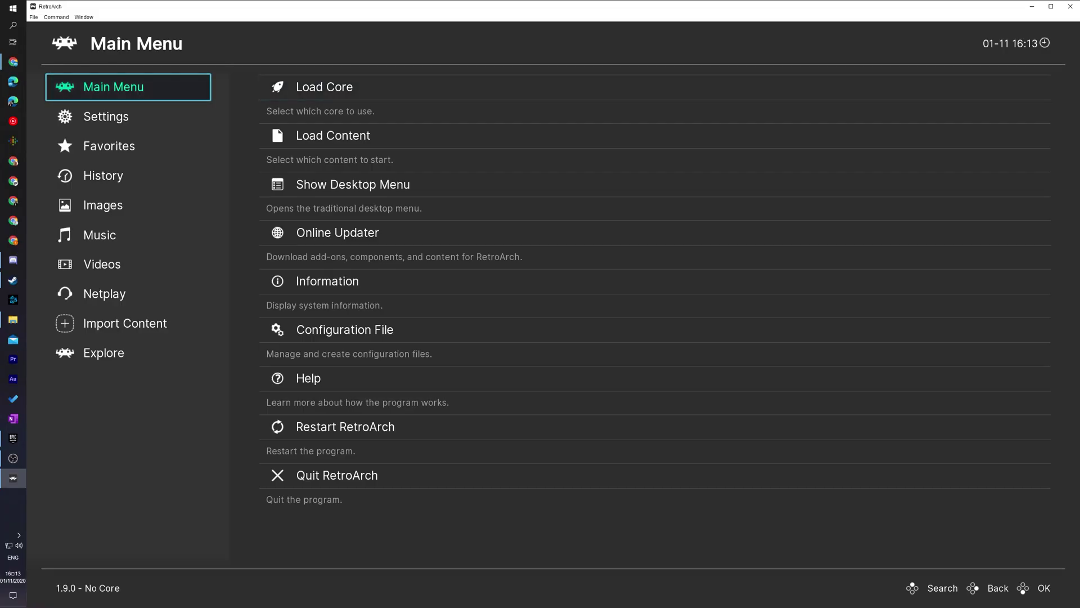
key("Right")
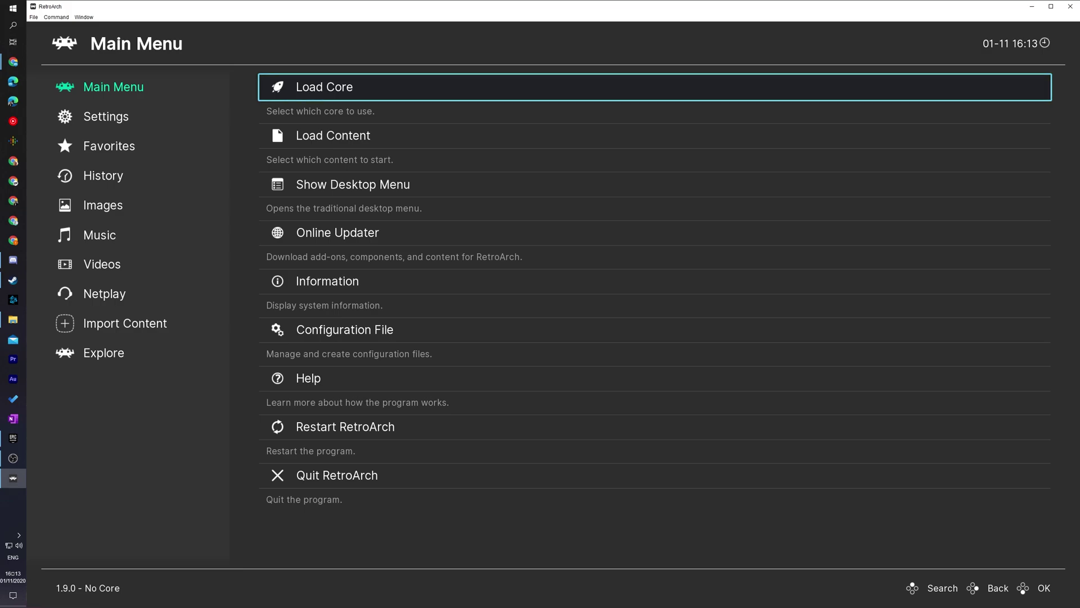
key("Return")
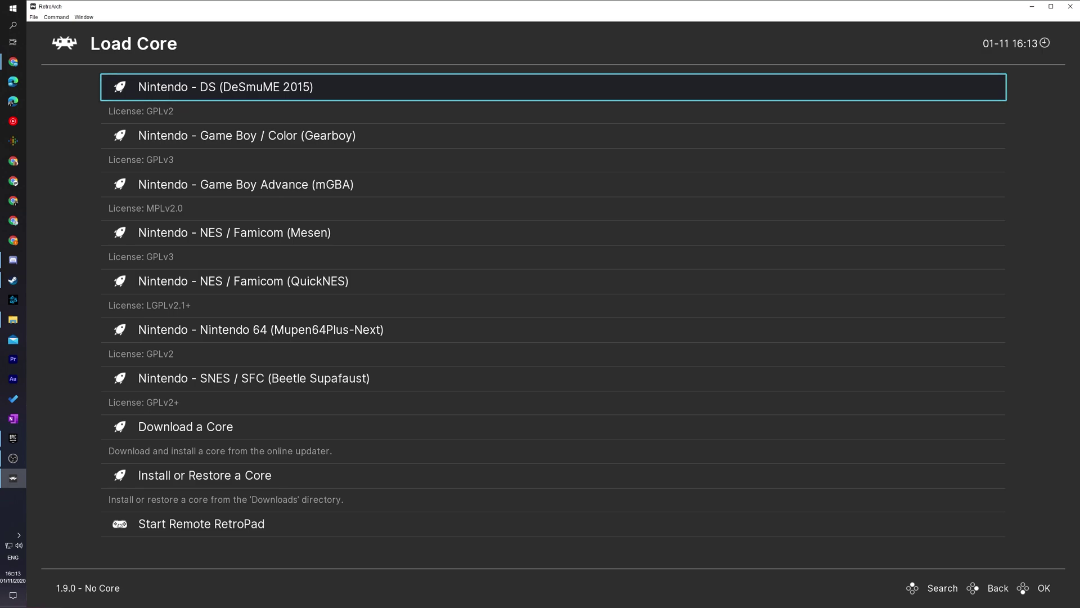
key("Down")
key("Down")
key("Down")
key("Down")
key("Down")
key("Down")
key("Down")
key("Down")
key("Down")
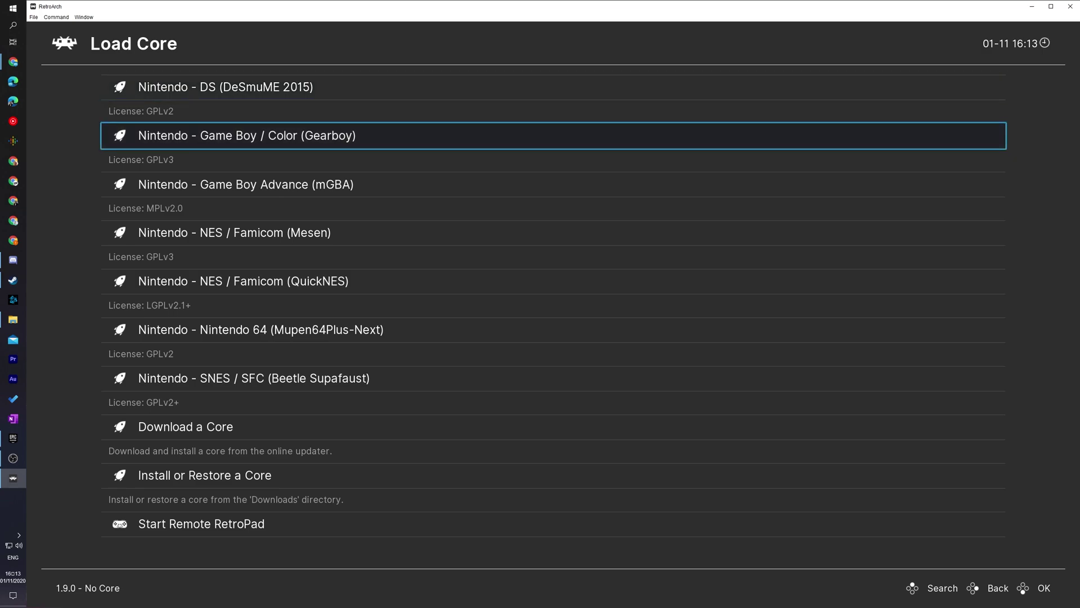
key("Up")
key("Up")
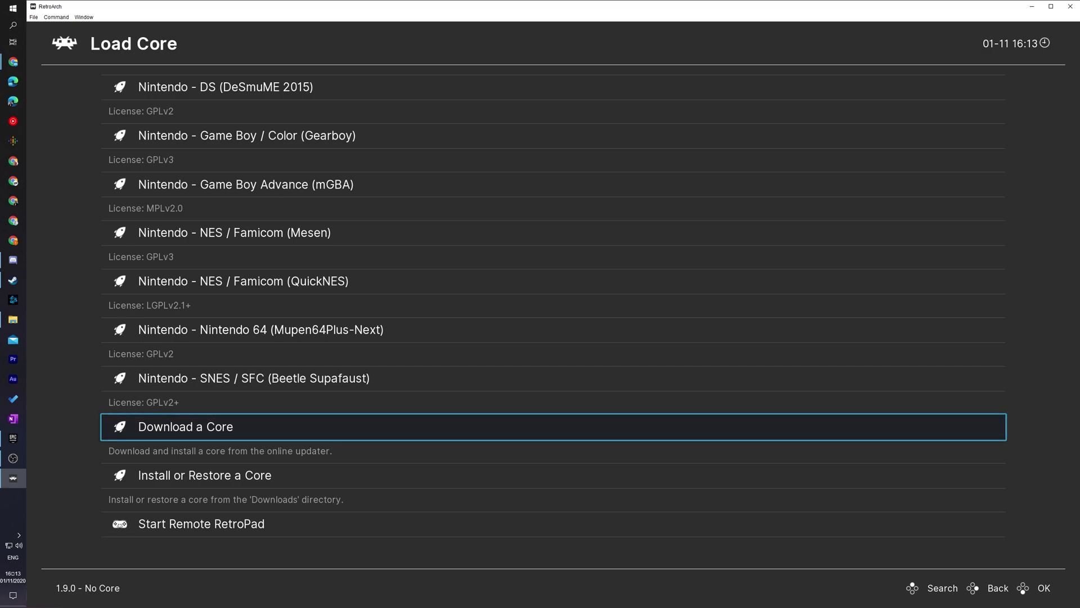
key("Return")
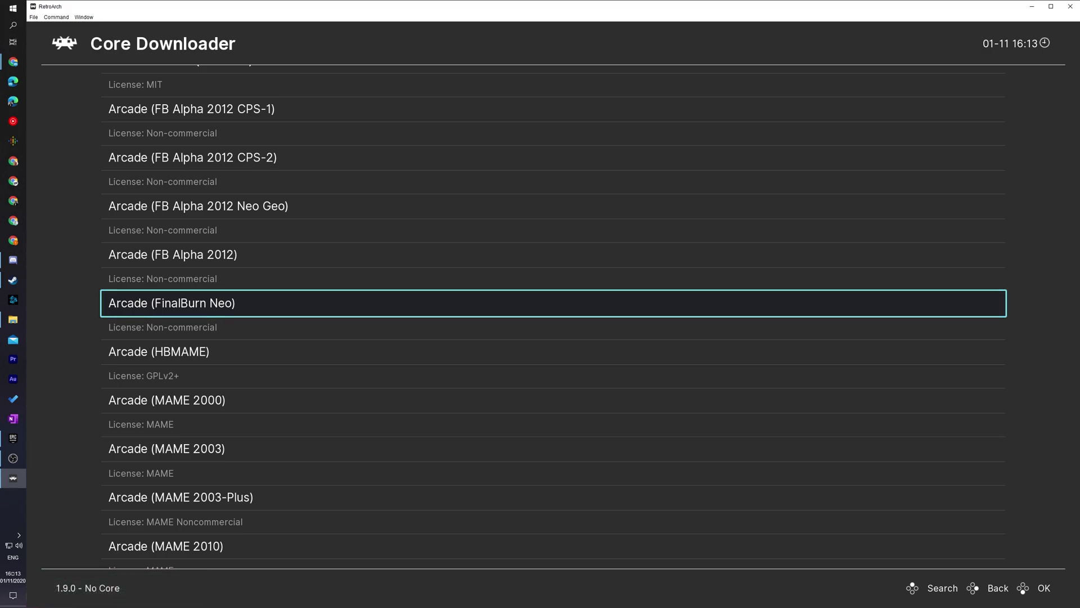
Step: Download the Nintendo - Nintendo 64 (Mupen64Plus-Next) core and return to the main menu
key("Down")
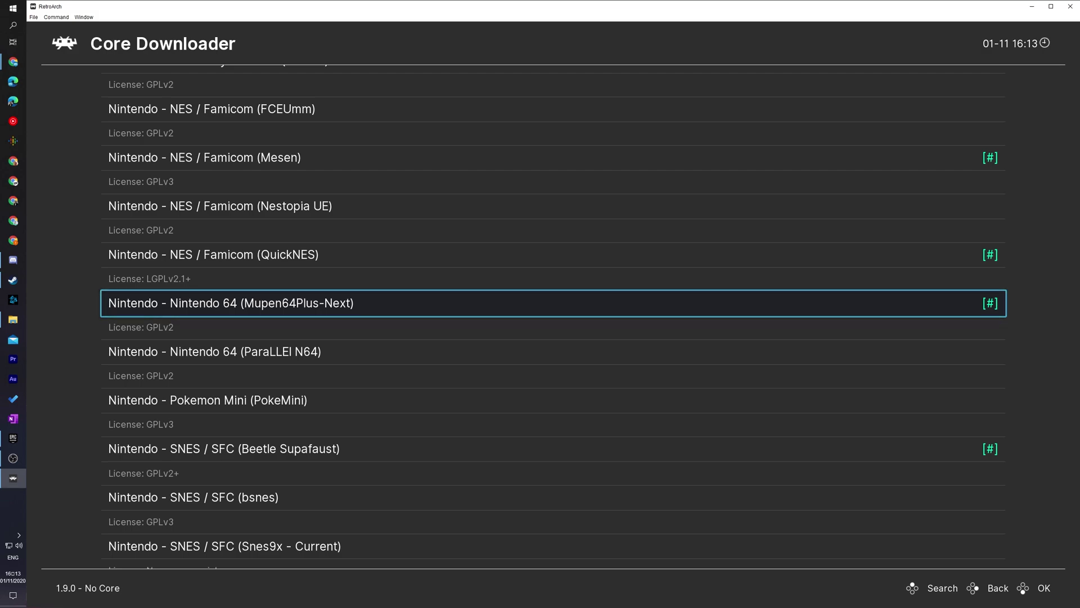
key("Down")
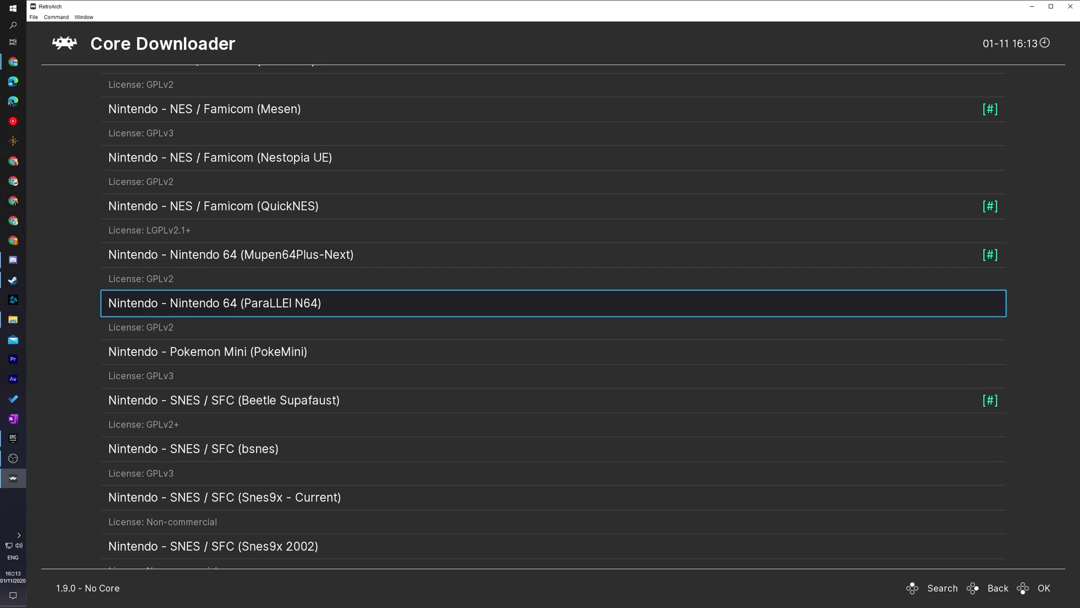
key("Up")
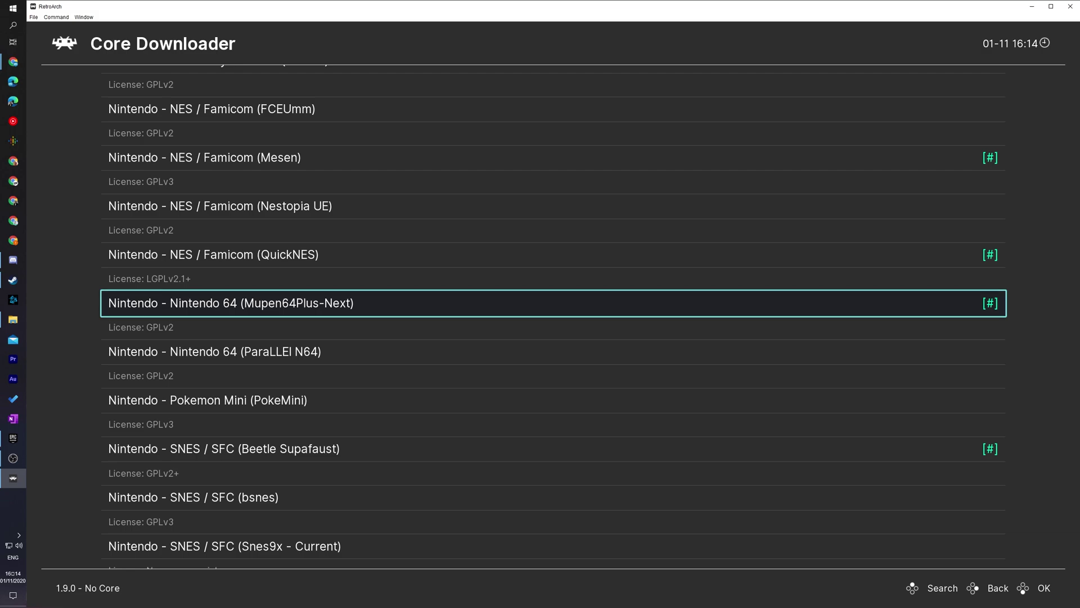
key("Return")
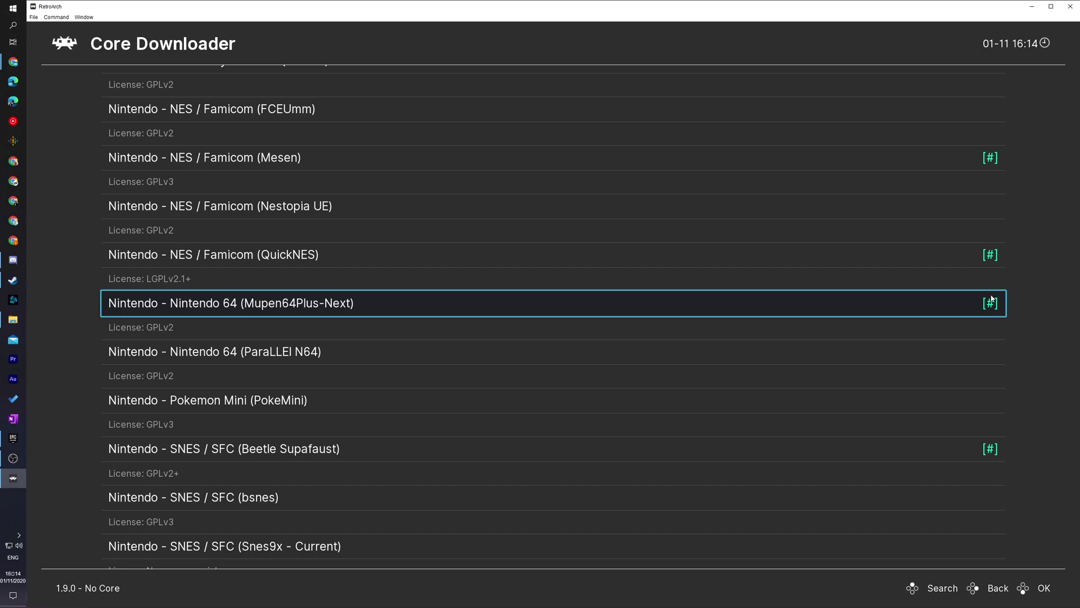
scroll(979, 302, "up", 1)
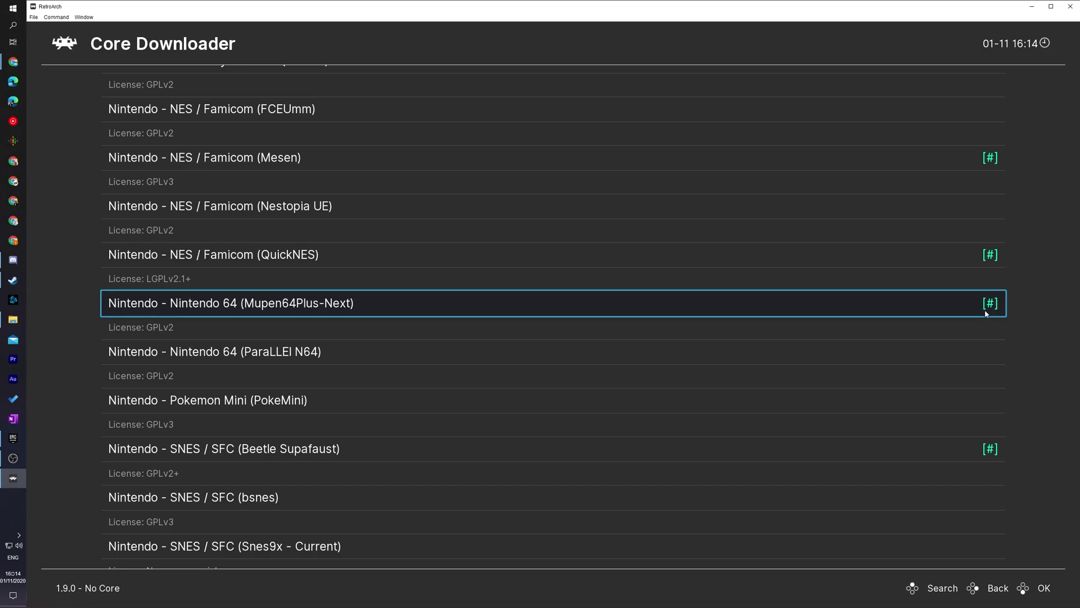
key("BackSpace")
key("BackSpace")
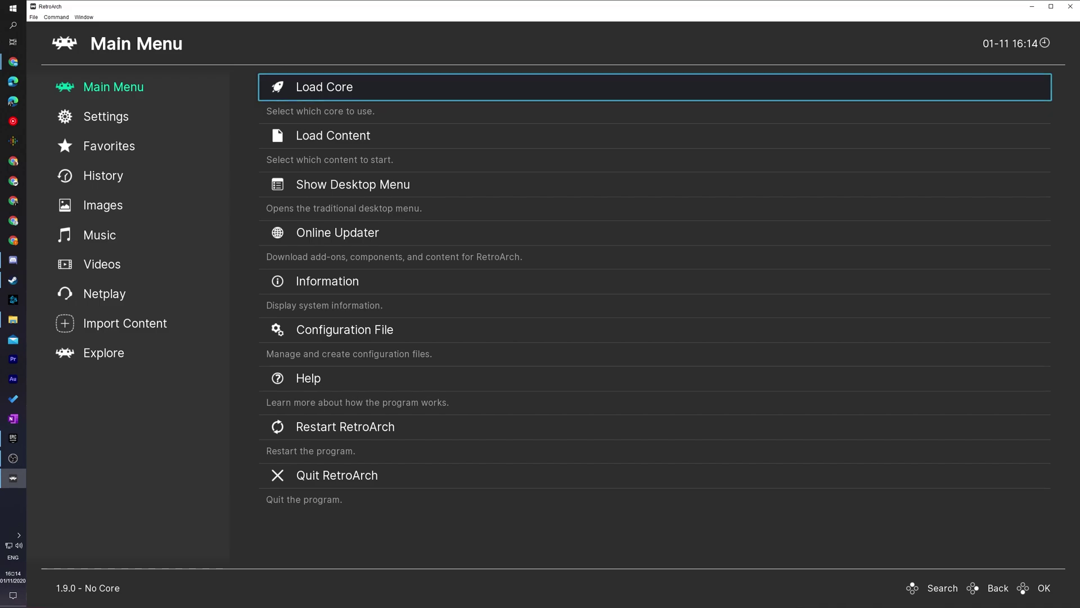
Step: Load the installed Nintendo - Nintendo 64 (Mupen64Plus-Next) core
key("Return")
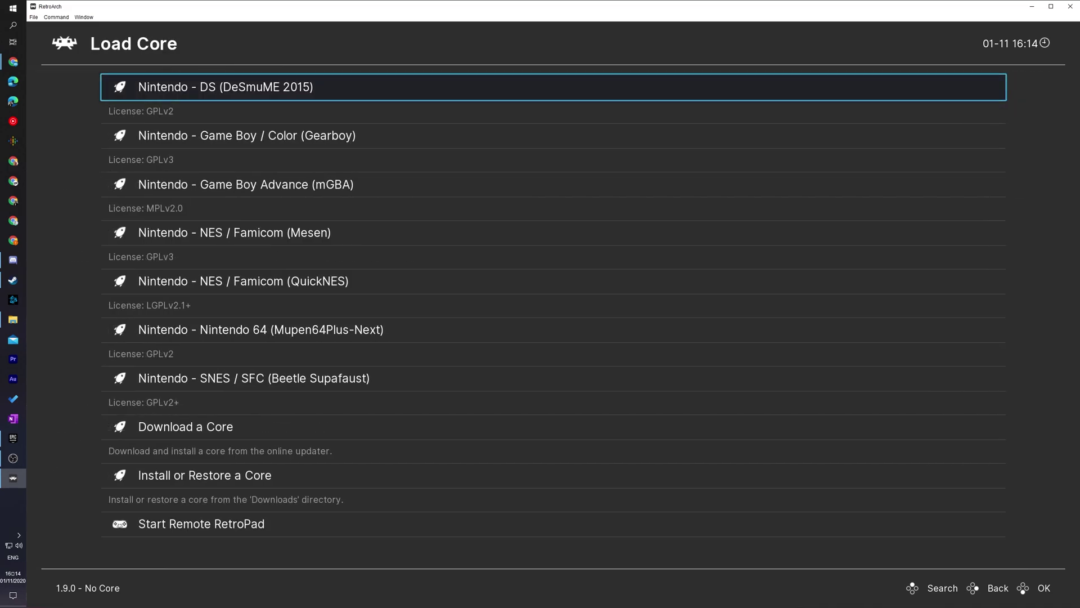
key("Down")
key("Down")
key("Down")
key("Down")
key("Down")
key("Down")
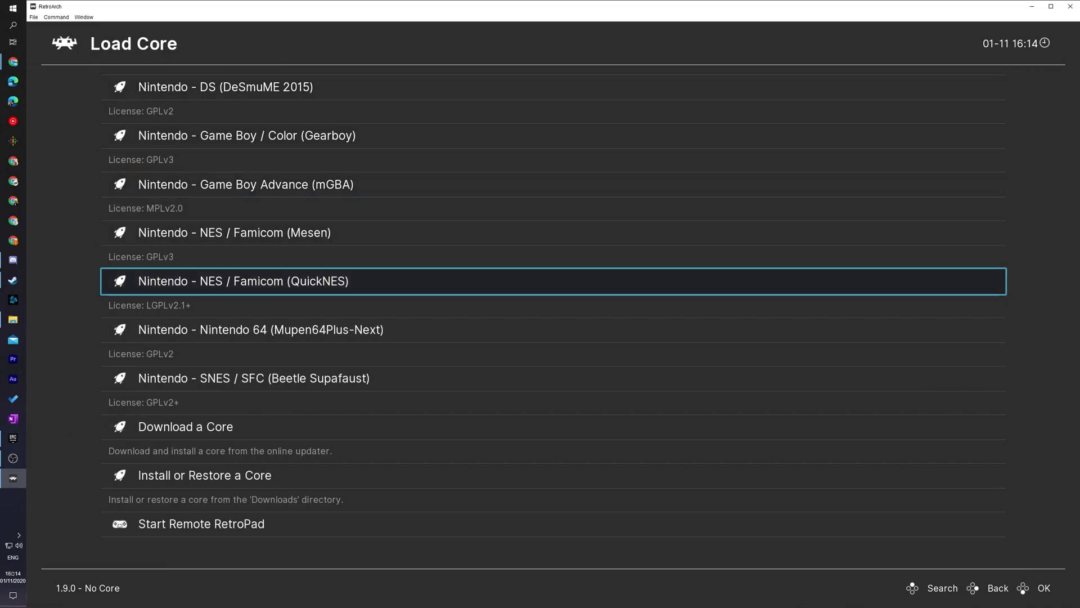
key("Up")
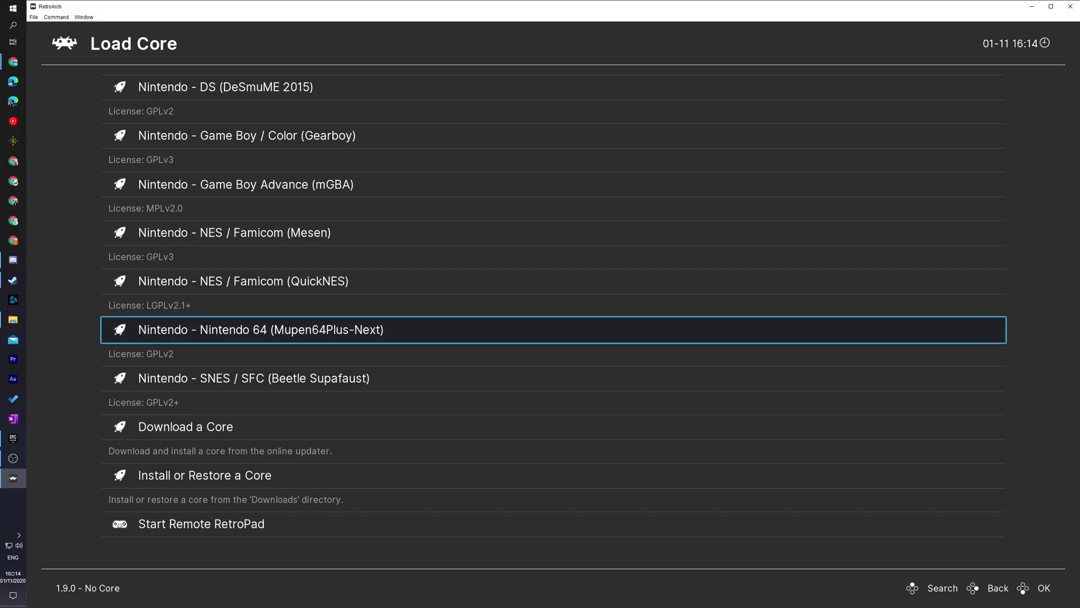
key("Return")
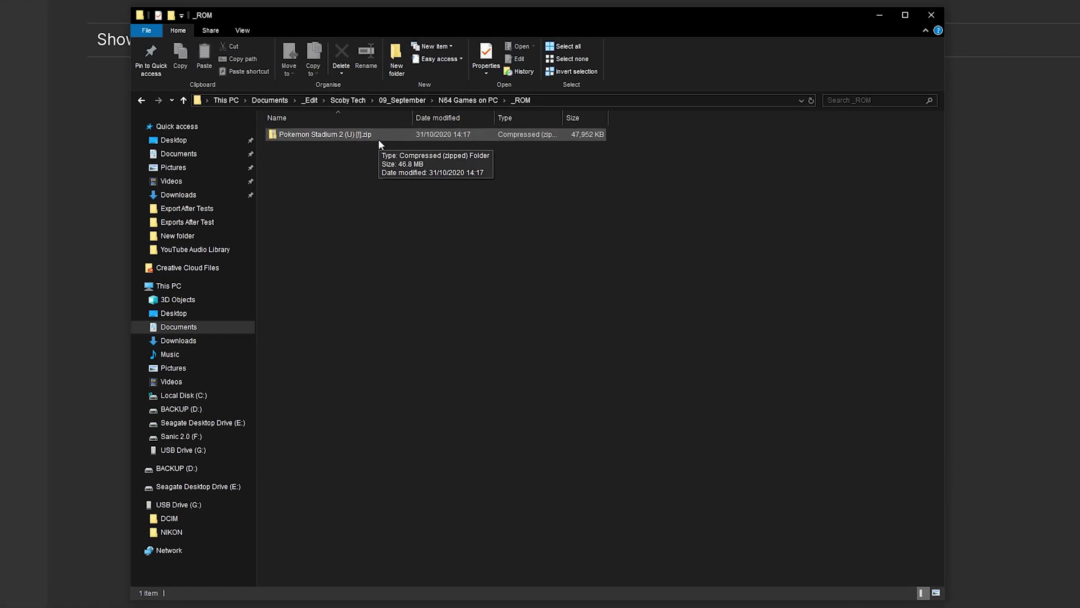
Step: In File Explorer, inspect the ROM file inside Pokemon Stadium 2 (U) [!].zip and go back to the _ROM folder
double_click(376, 137)
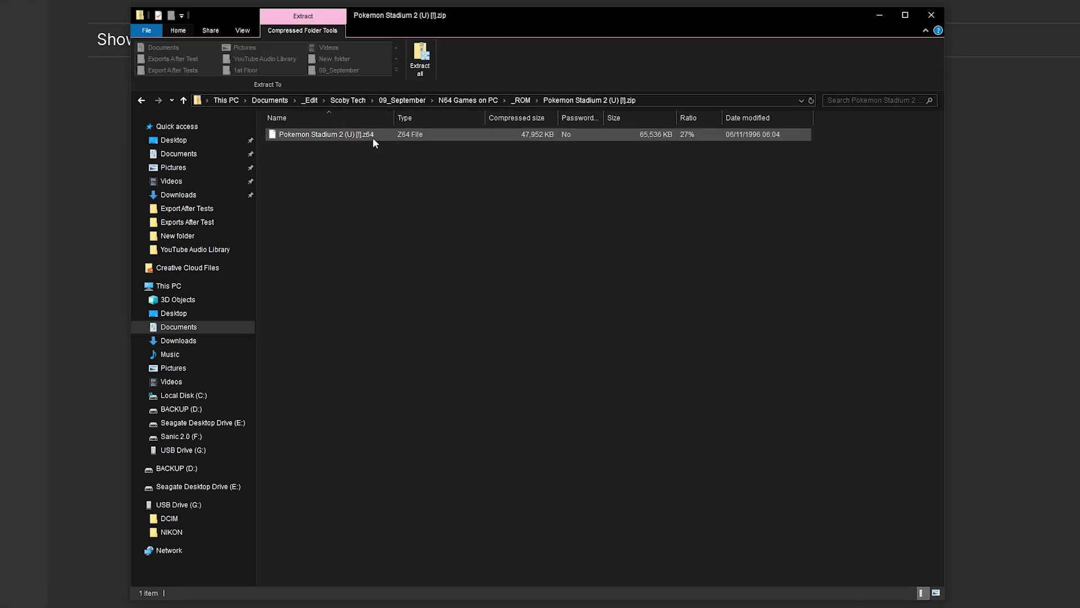
left_click(352, 135)
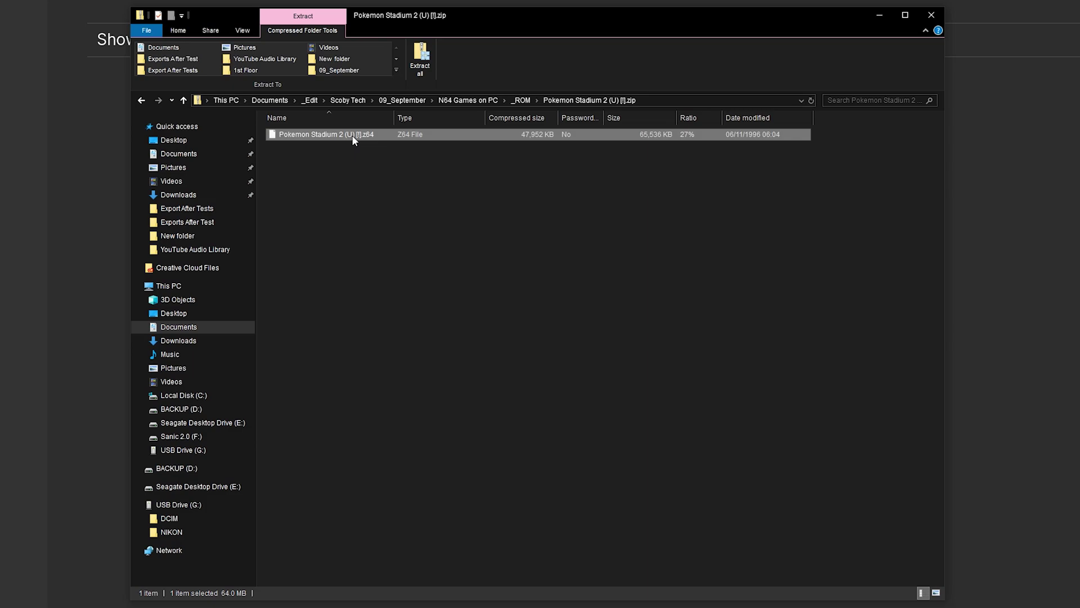
key("alt+Left")
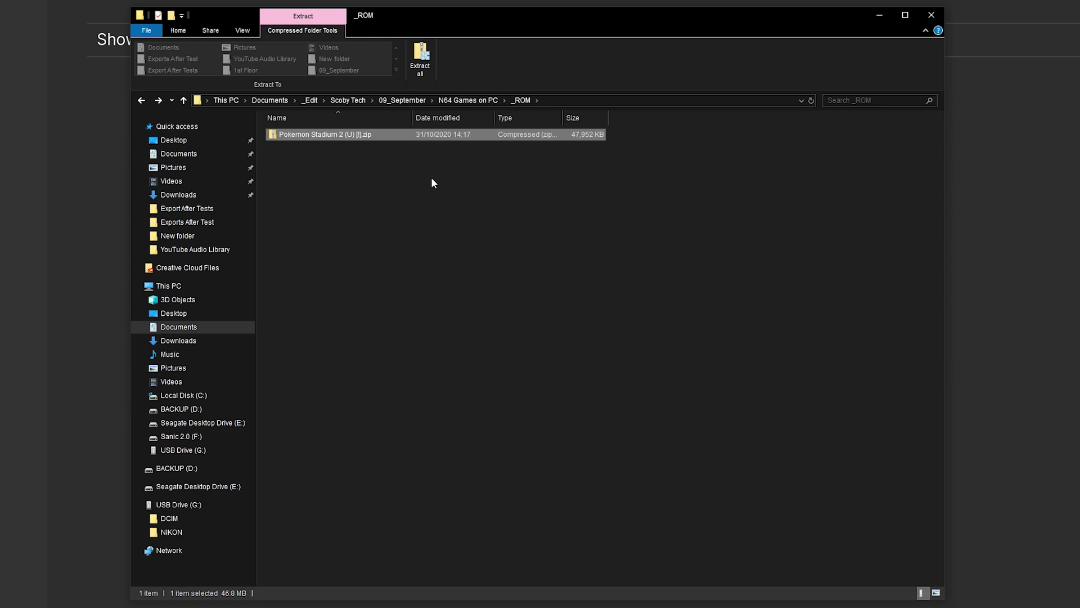
Step: Extract Pokemon Stadium 2 (U) [!].zip within the _ROM folder
right_click(345, 134)
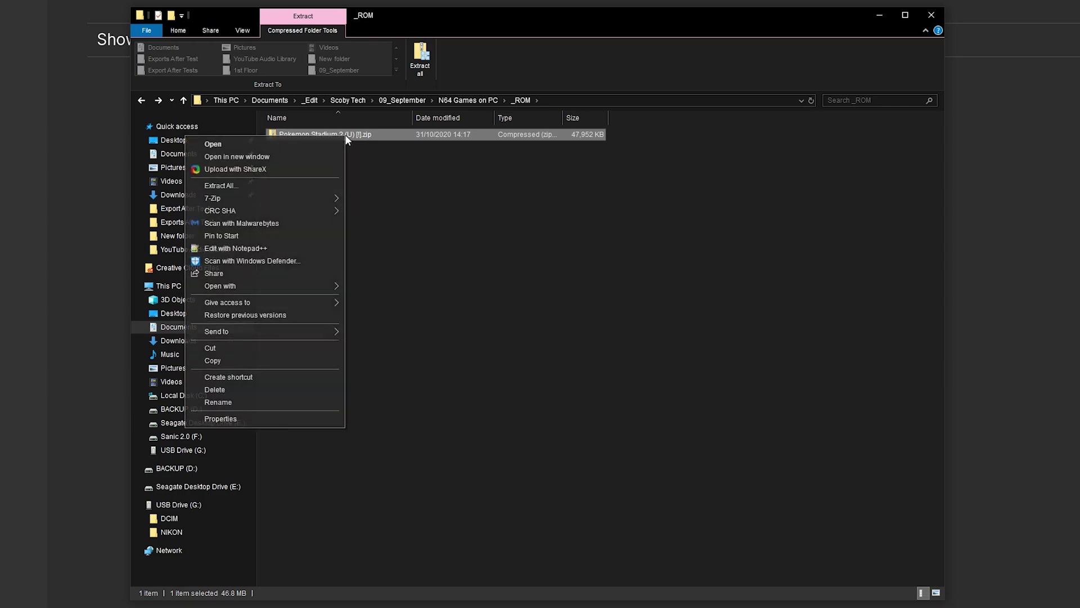
left_click(221, 185)
left_click(839, 381)
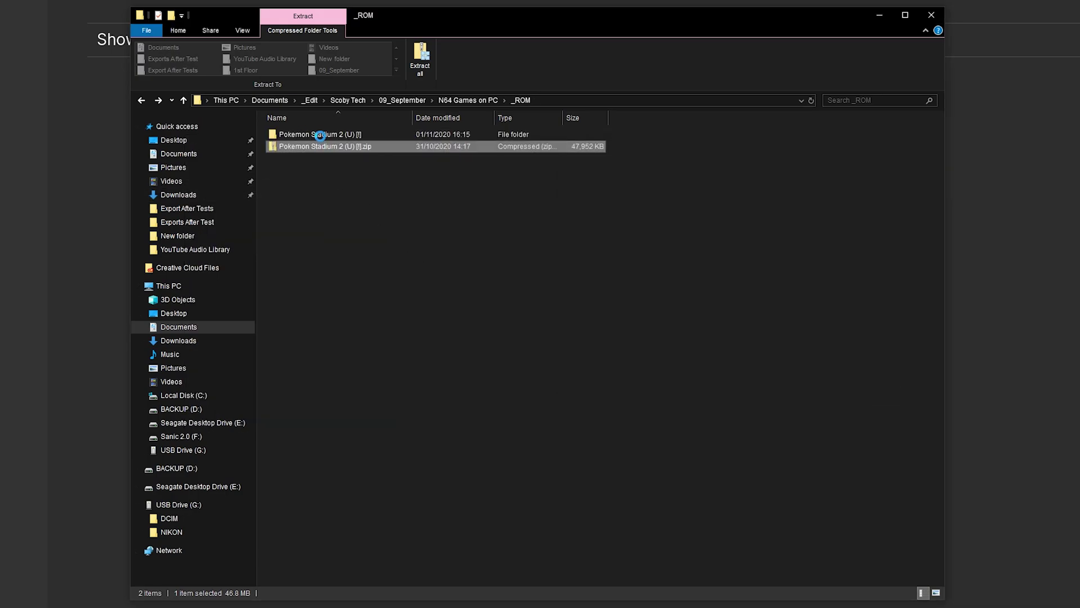
left_click(354, 150)
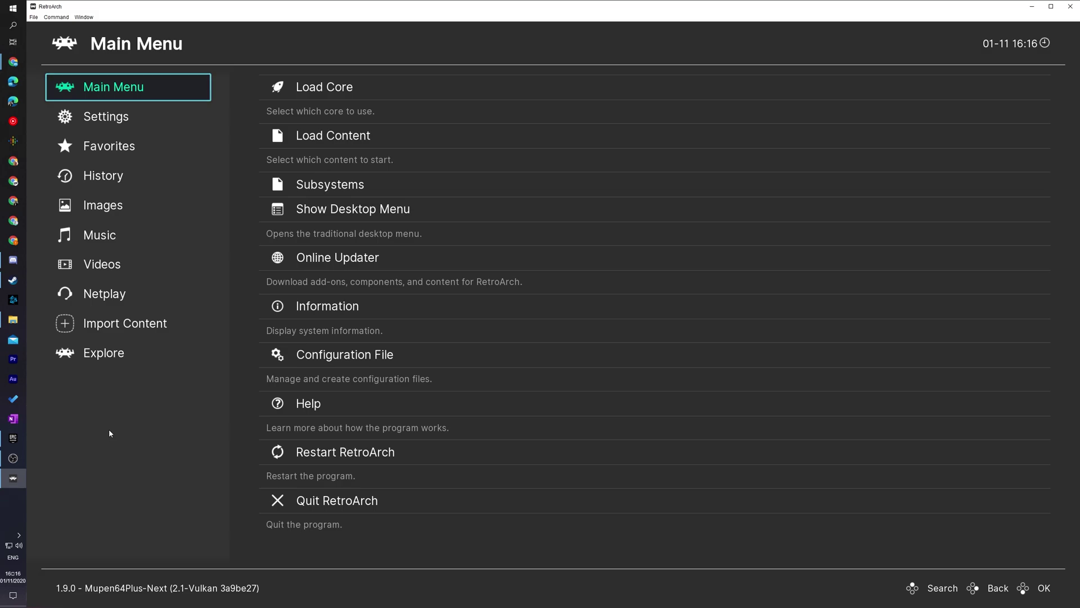
Step: In RetroArch, load the Pokemon Stadium 2 (U) [!].zip archive from the start directory and widen the game window to fill the screen
key("Right")
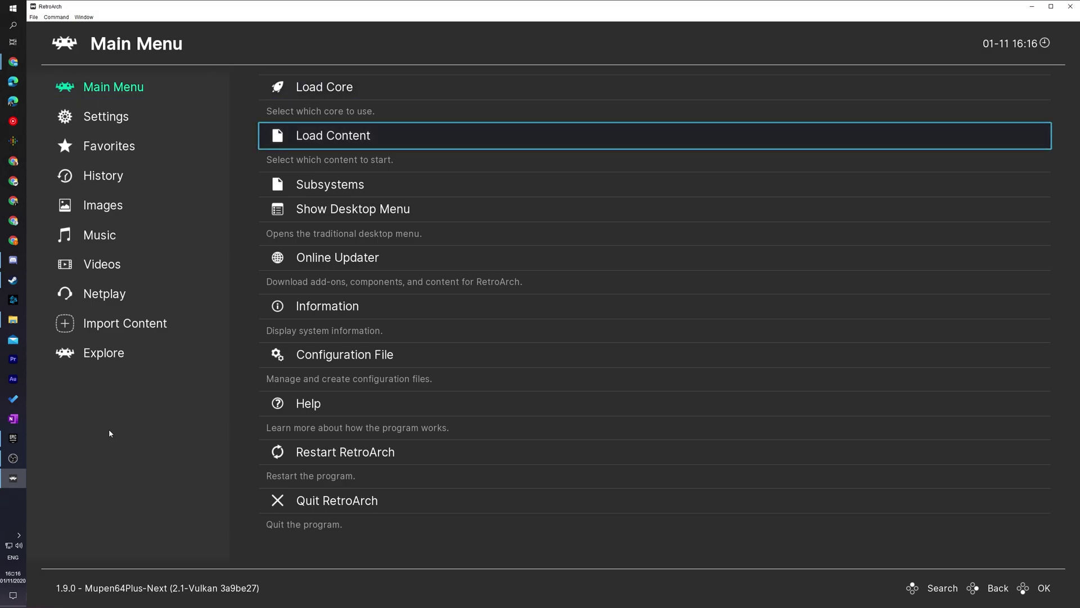
key("Return")
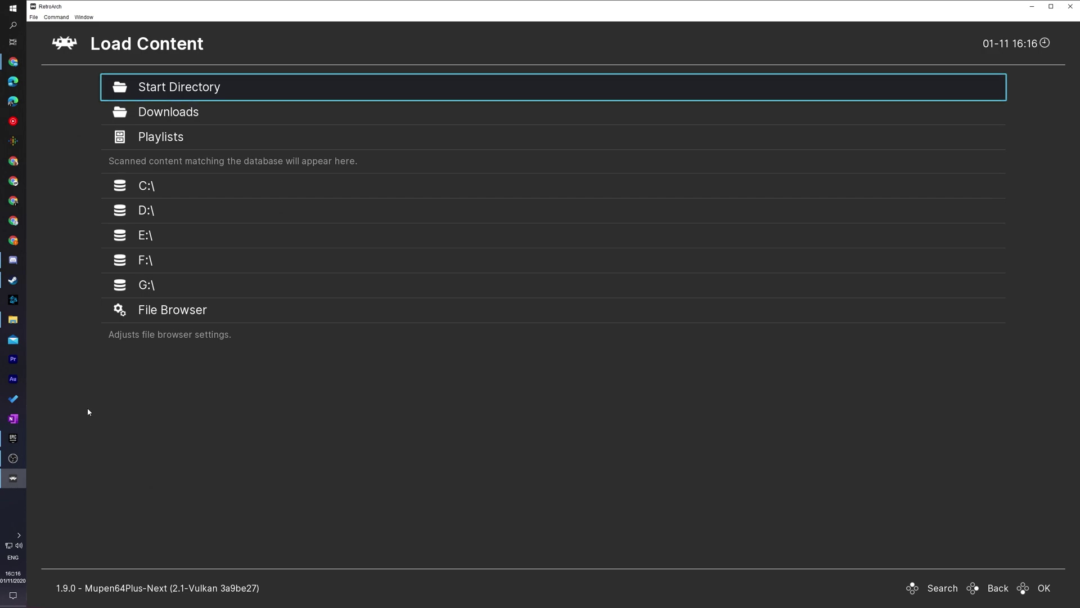
key("Return")
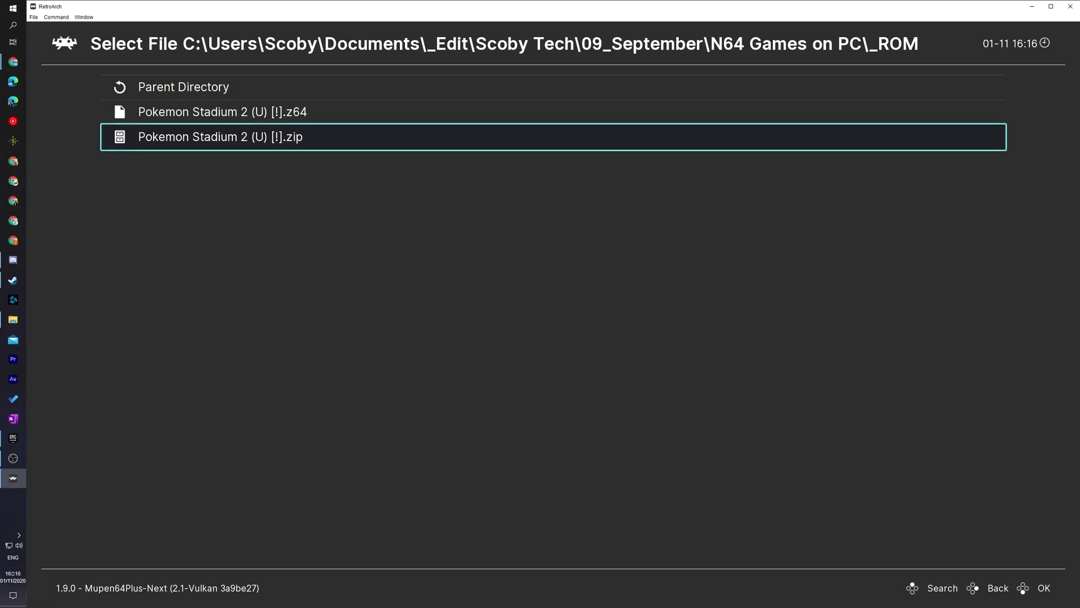
key("Up")
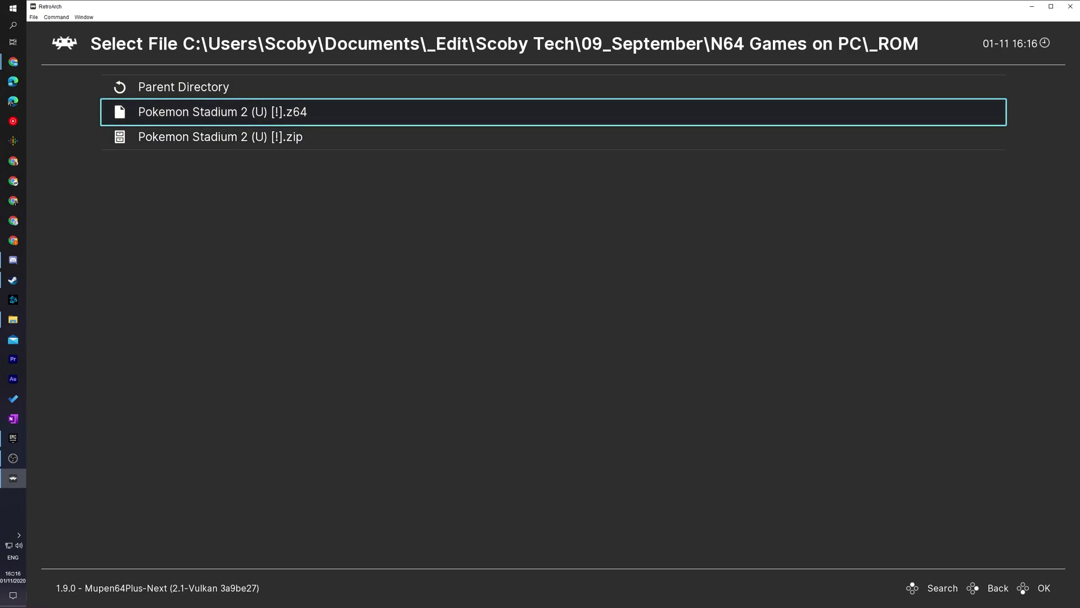
key("Down")
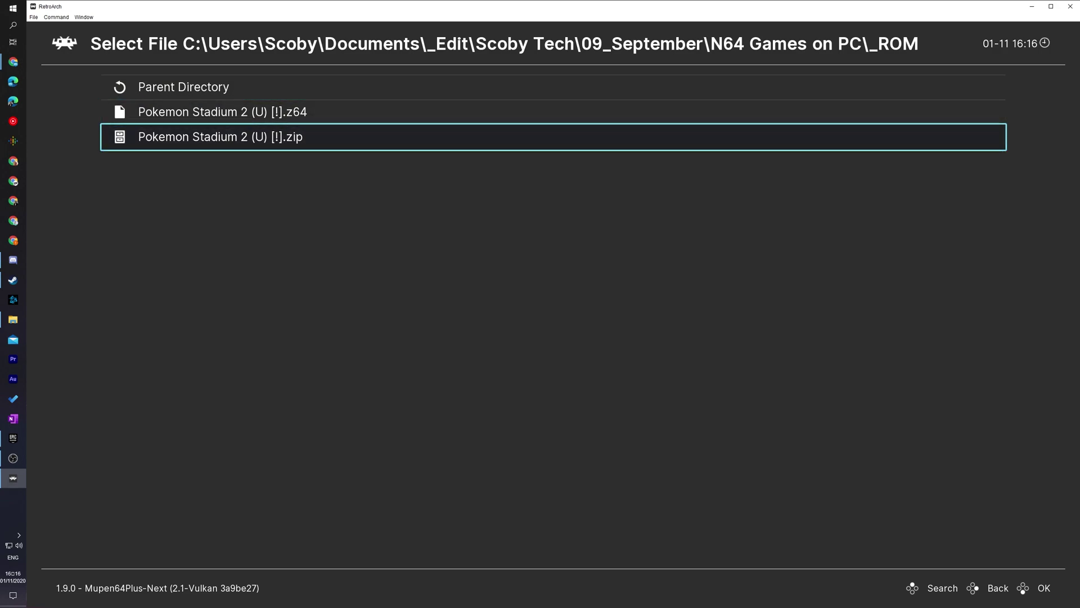
key("Return")
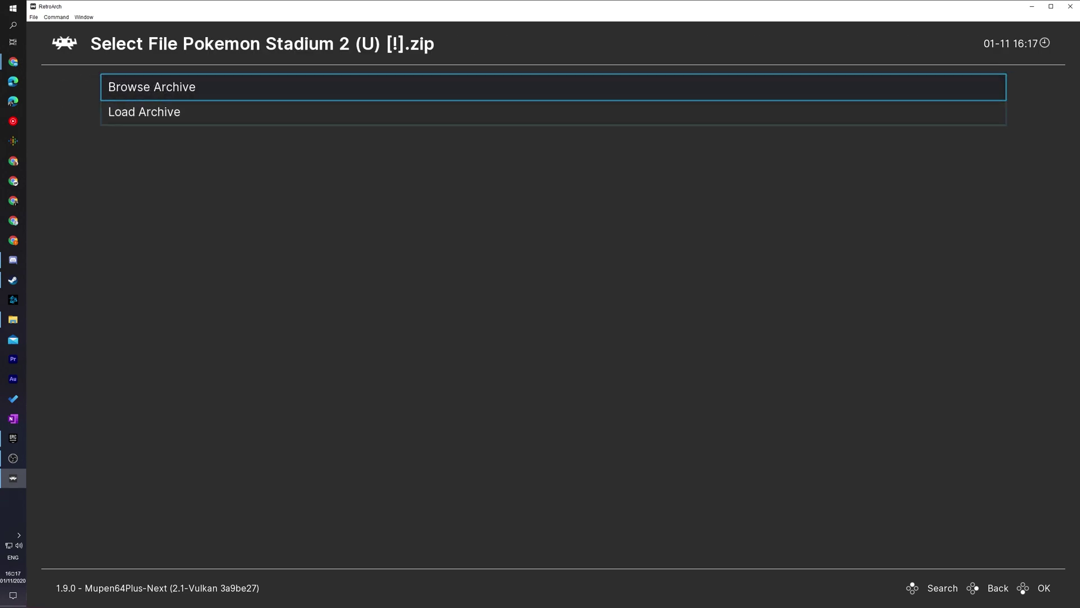
key("Down")
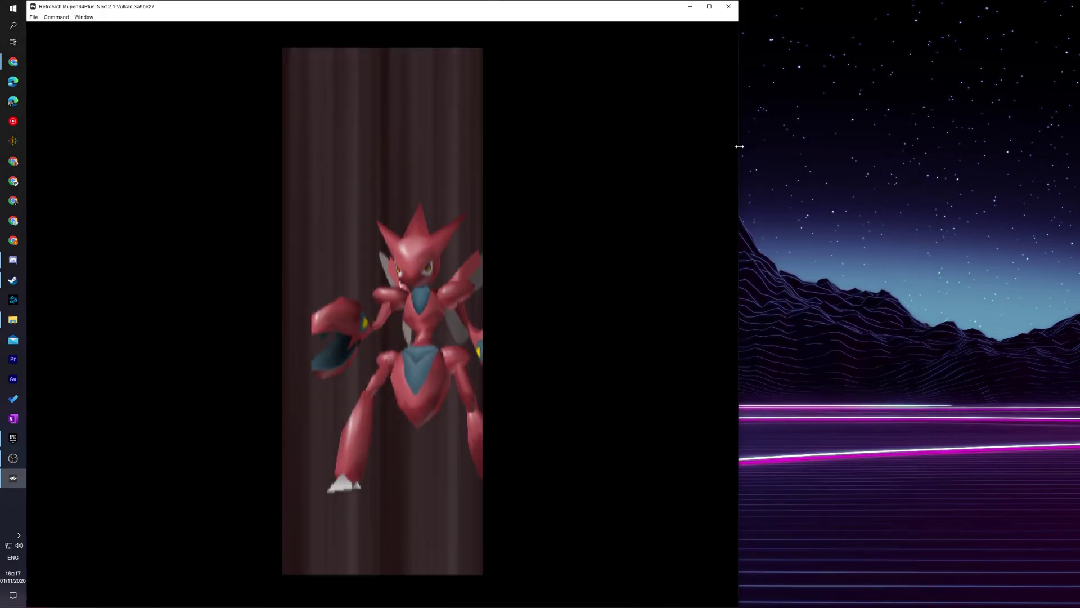
left_click_drag(738, 147, 1078, 137)
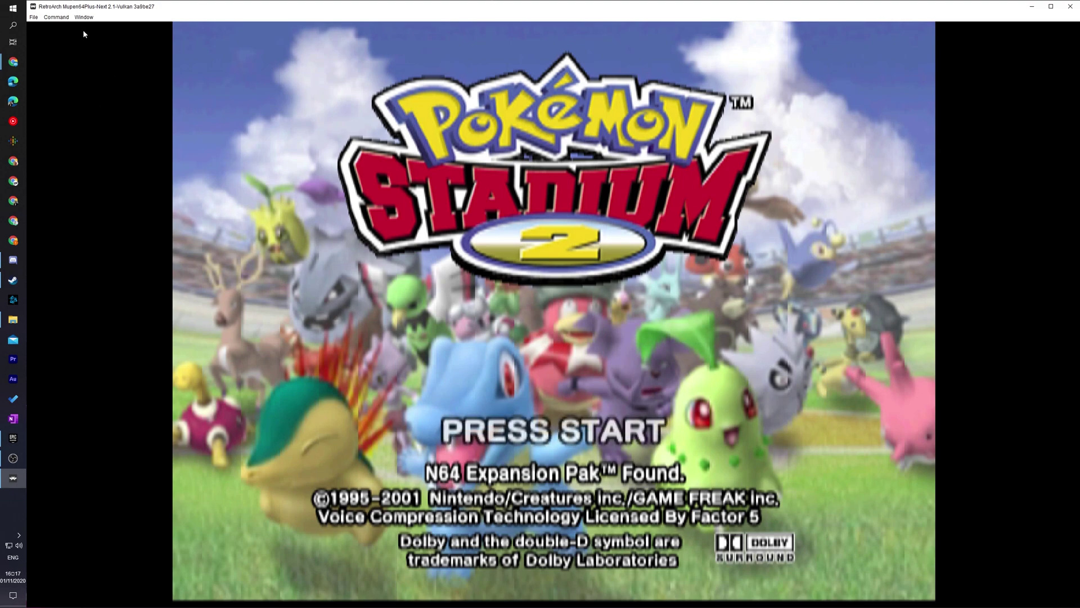
Step: Bring up the Quick Menu over the running Pokemon Stadium 2 game
left_click(56, 18)
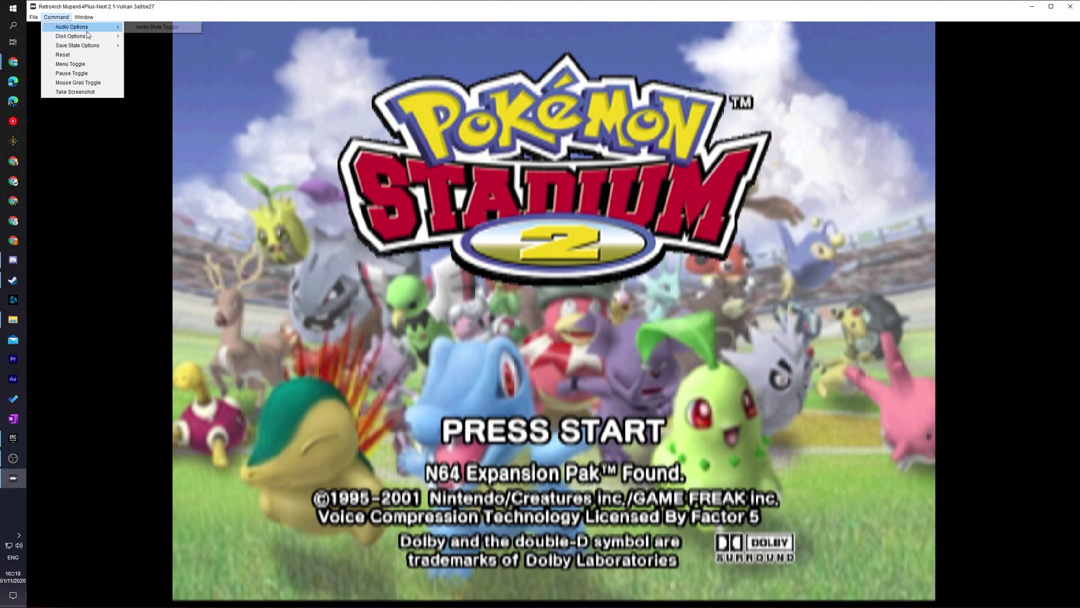
mouse_move(87, 46)
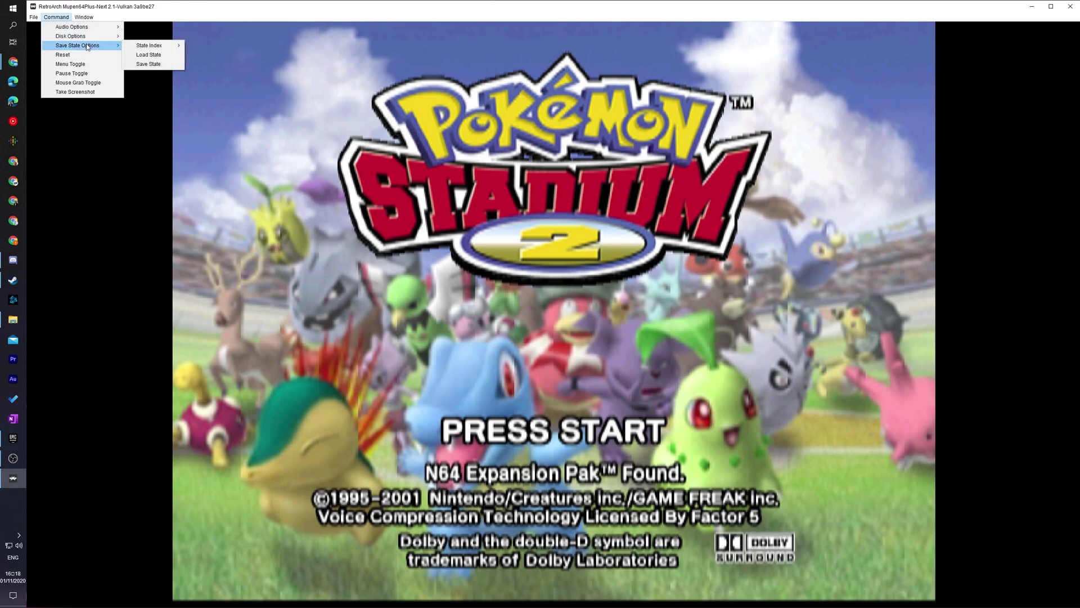
left_click(78, 65)
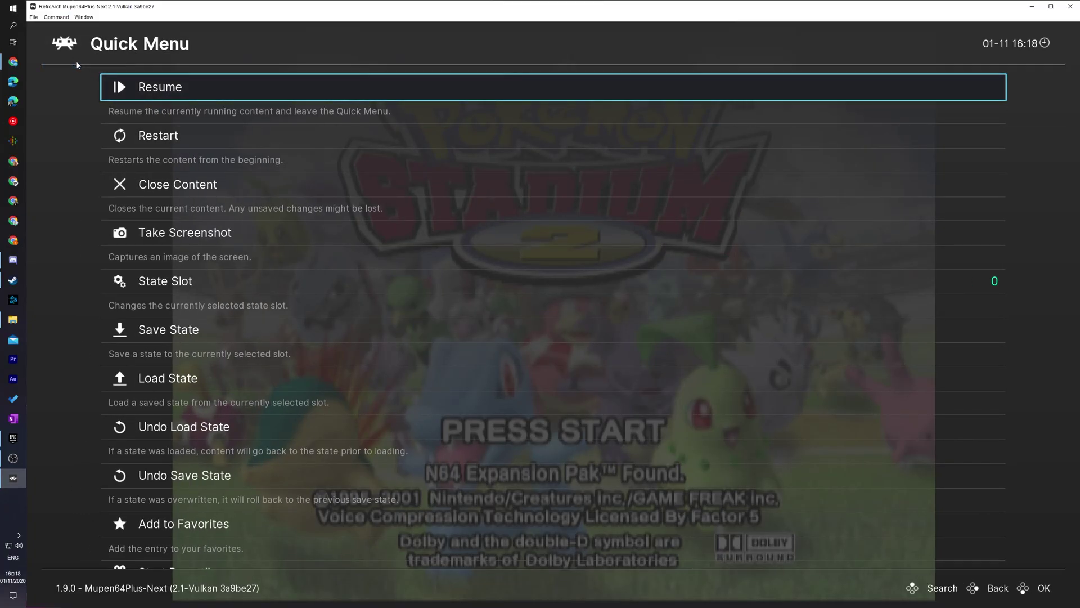
Step: Look through the Quick Menu entries for the running game, including save states, options, rewind, latency and controls, and return to Resume
key("Down")
key("Down")
key("Down")
key("Down")
key("Down")
key("Down")
key("Down")
key("Down")
key("Down")
key("Down")
key("Down")
key("Down")
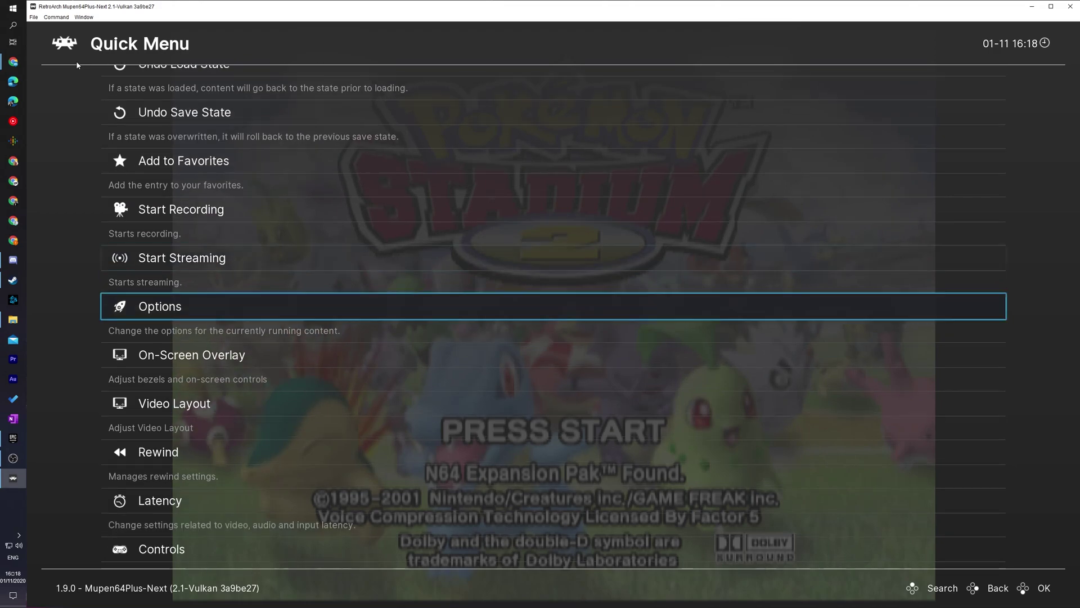
key("Down")
key("Down")
key("Down")
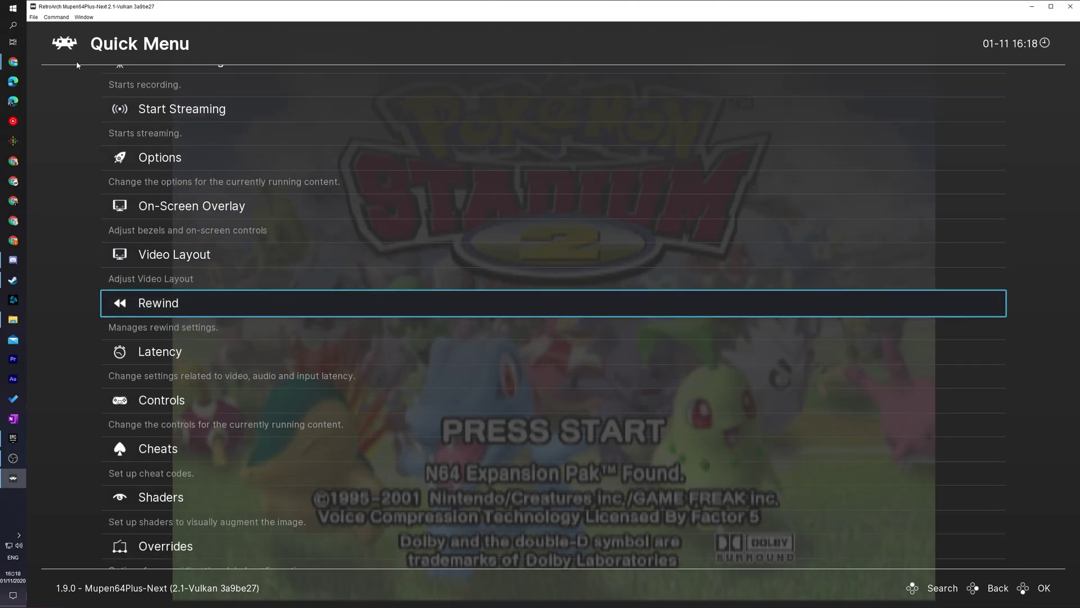
key("Down")
key("Down")
key("Down")
key("Up")
key("Up")
key("Up")
key("Up")
key("Up")
key("Up")
key("Up")
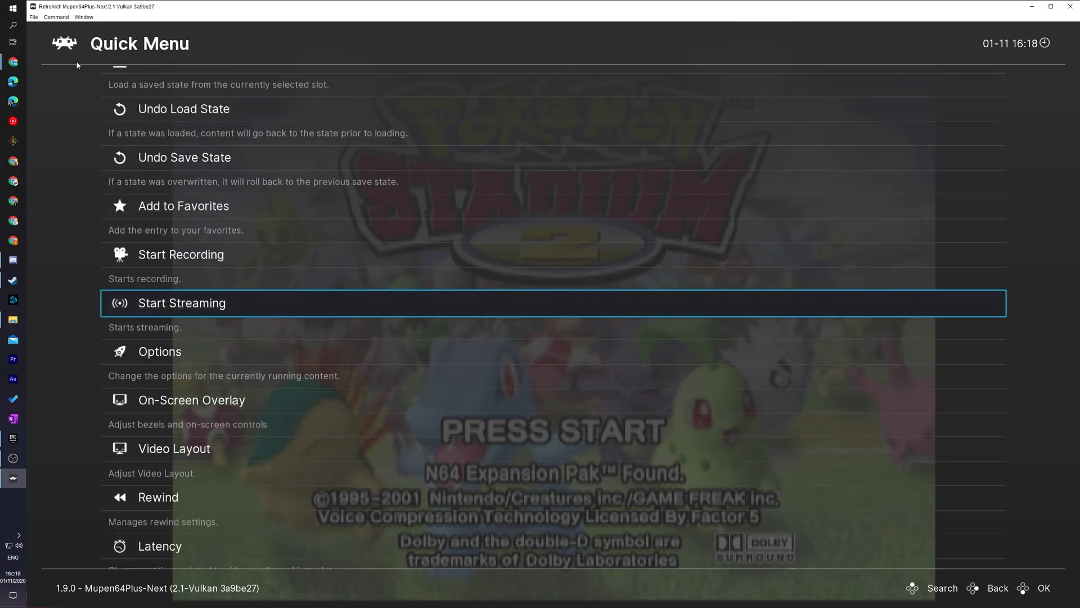
key("Home")
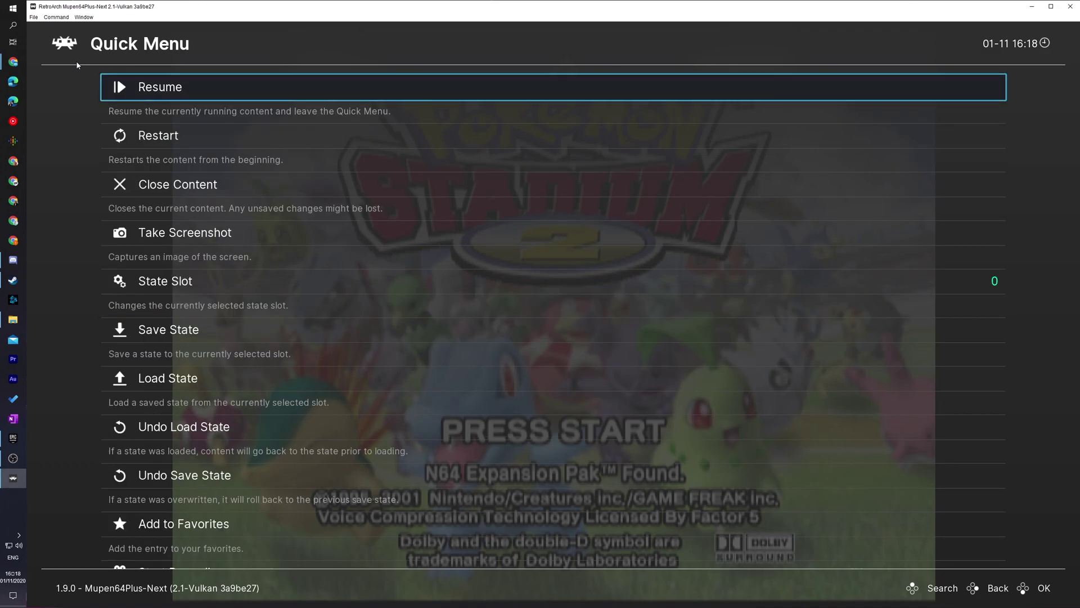
Step: Examine the available video drivers in the Drivers settings and return to the main Settings category
key("BackSpace")
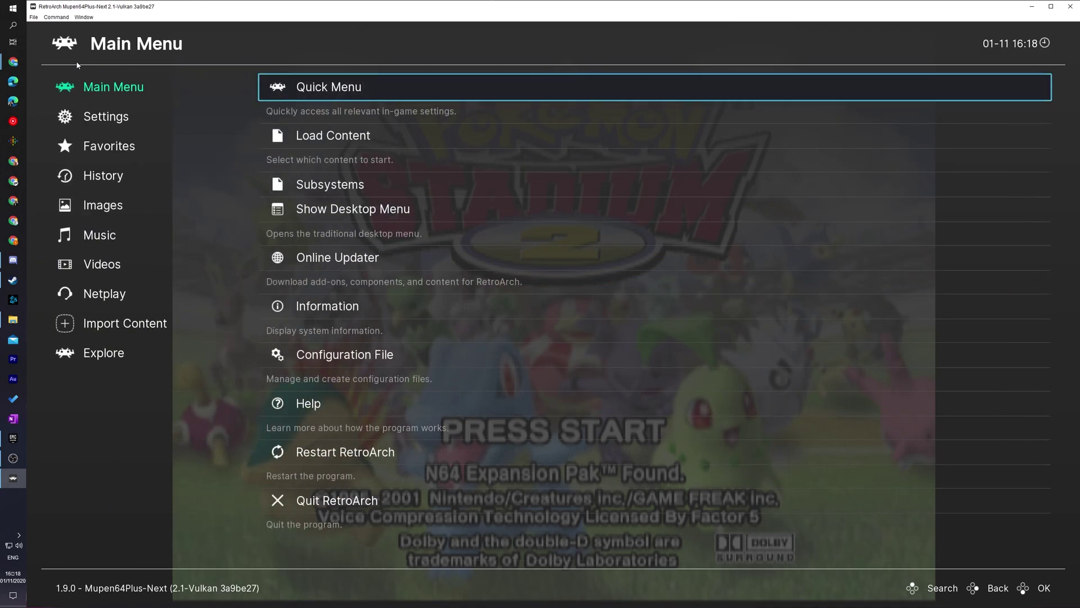
key("Left")
key("Down")
key("Right")
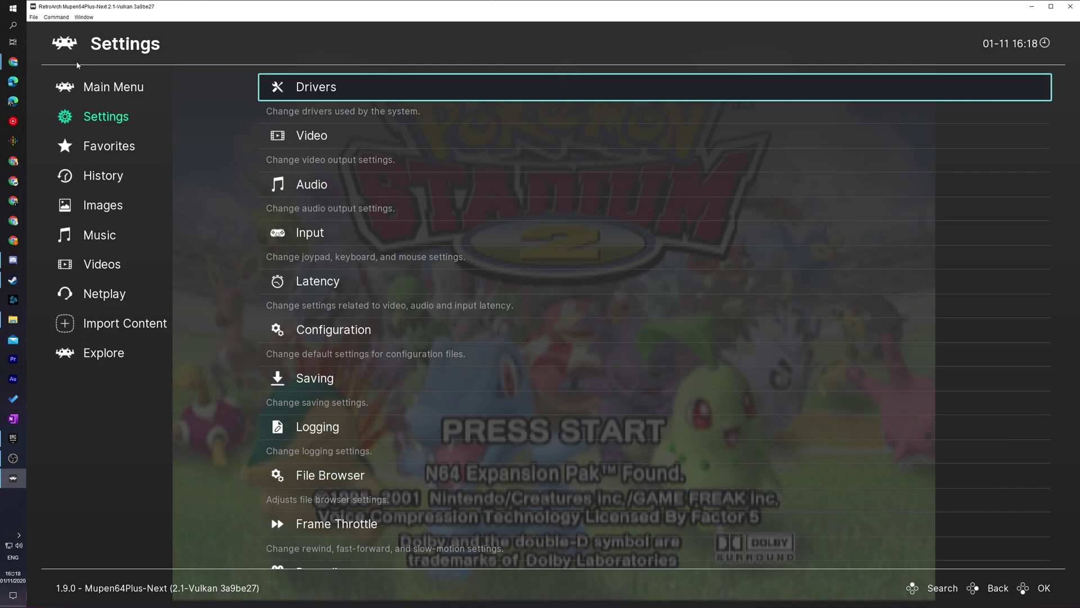
key("Return")
key("Down")
key("Down")
key("Return")
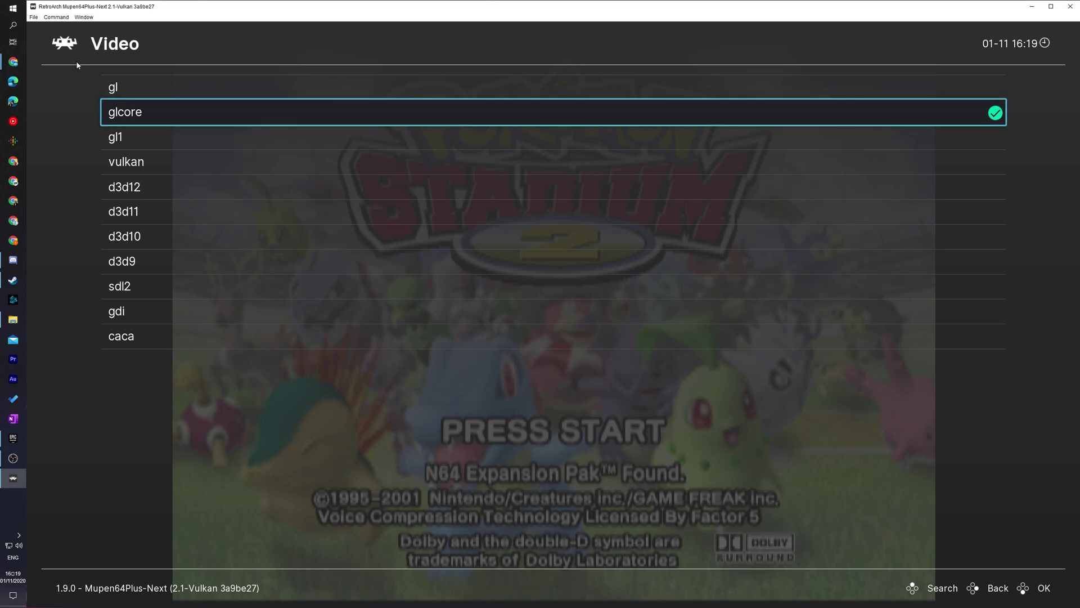
key("BackSpace")
key("BackSpace")
key("BackSpace")
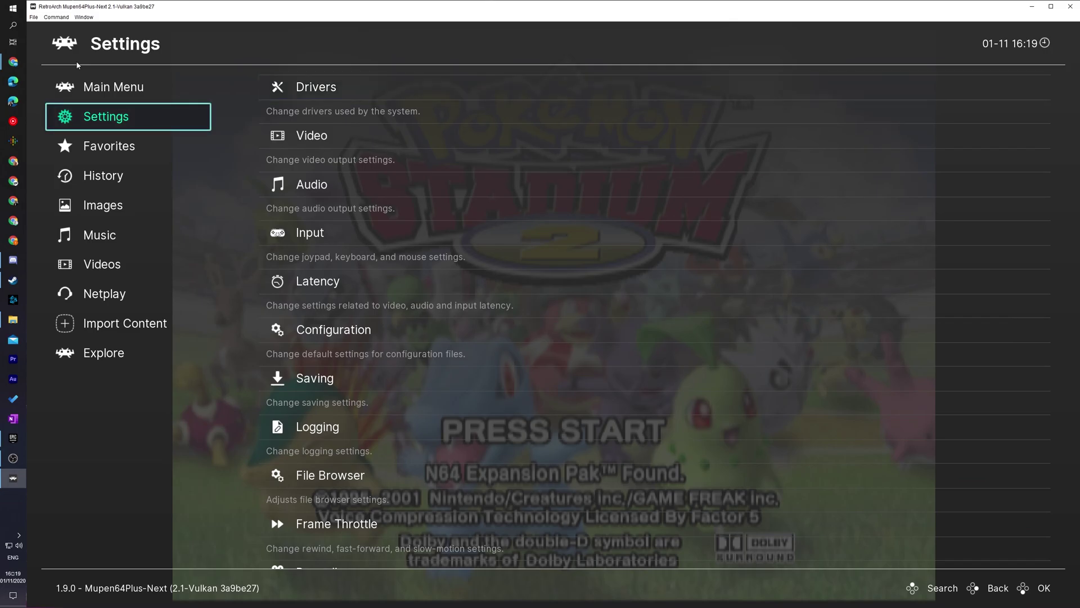